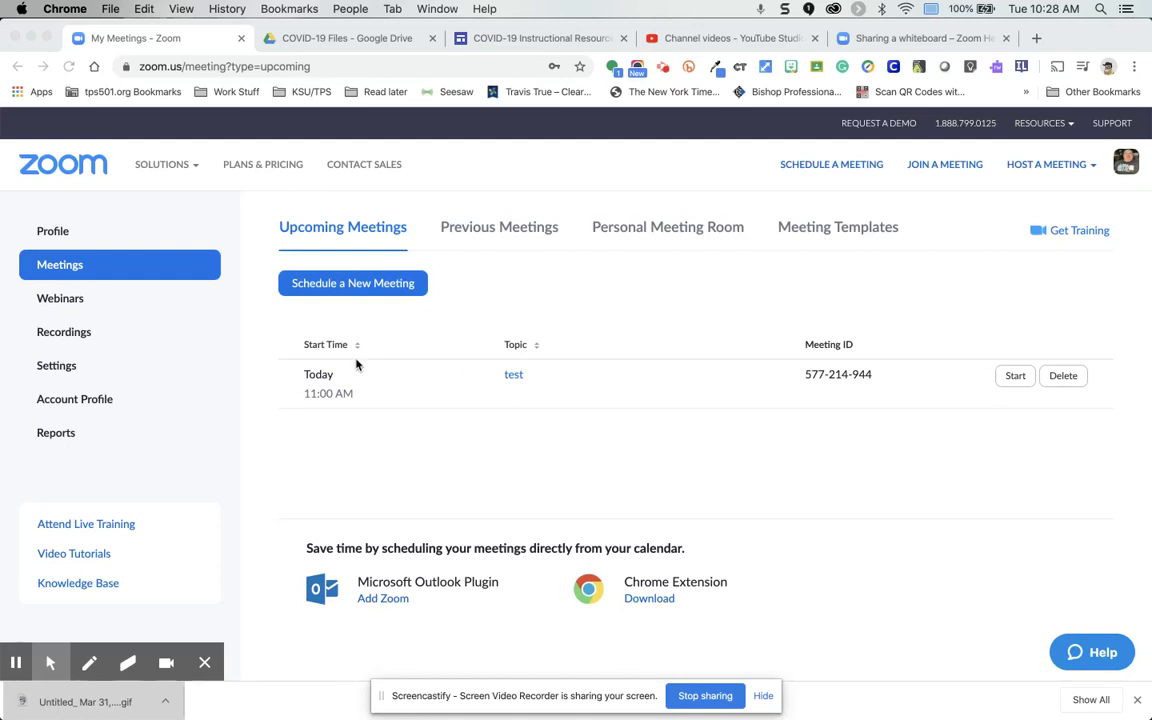
# - Open the "test" meeting's details and add a new poll titled "Demo poll"
pyautogui.click(504, 385)
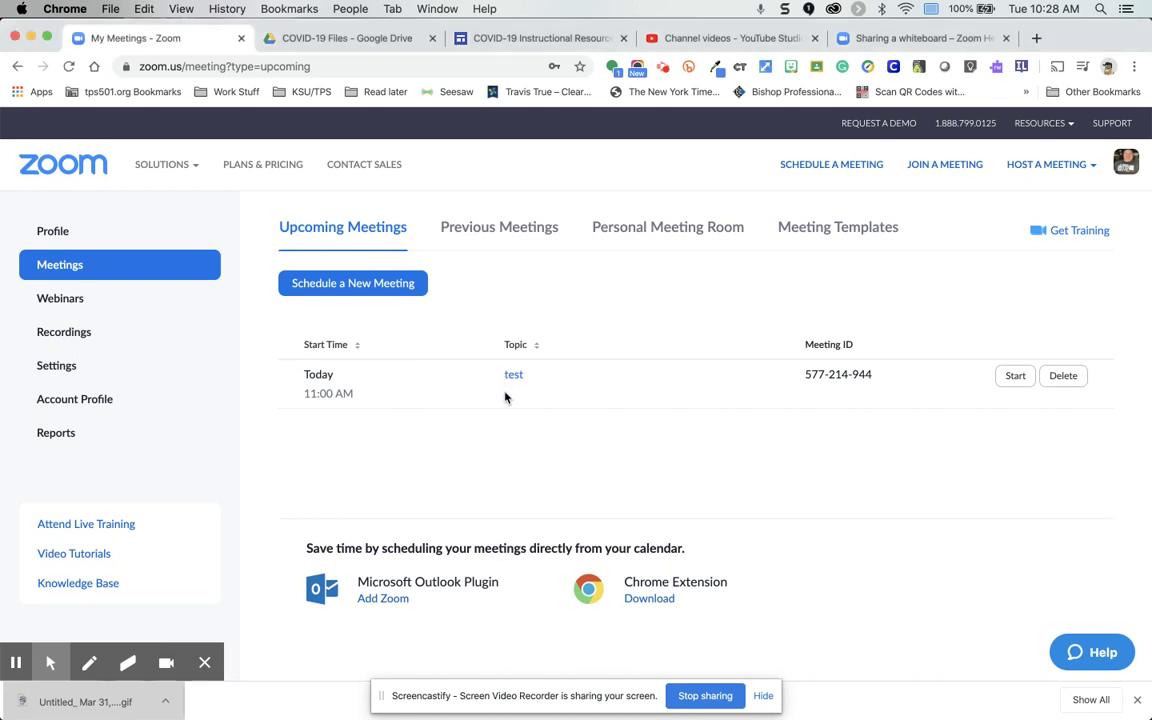
pyautogui.click(513, 377)
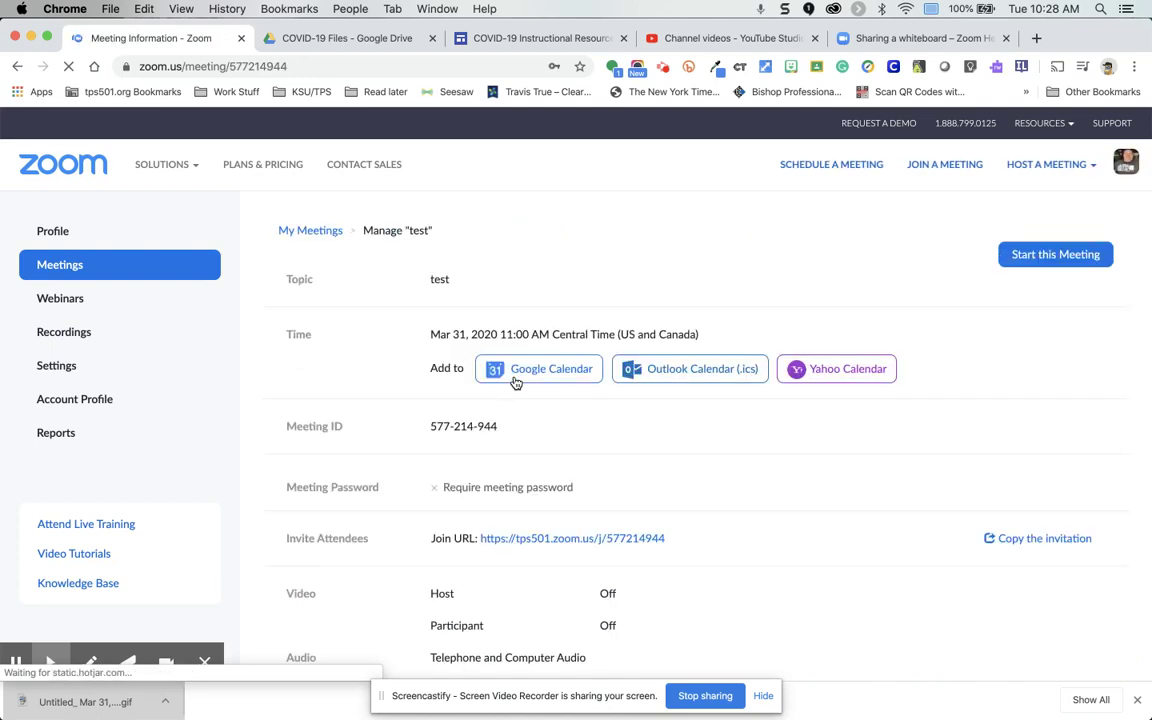
pyautogui.scroll(-3, 515, 383)
pyautogui.scroll(-10, 515, 383)
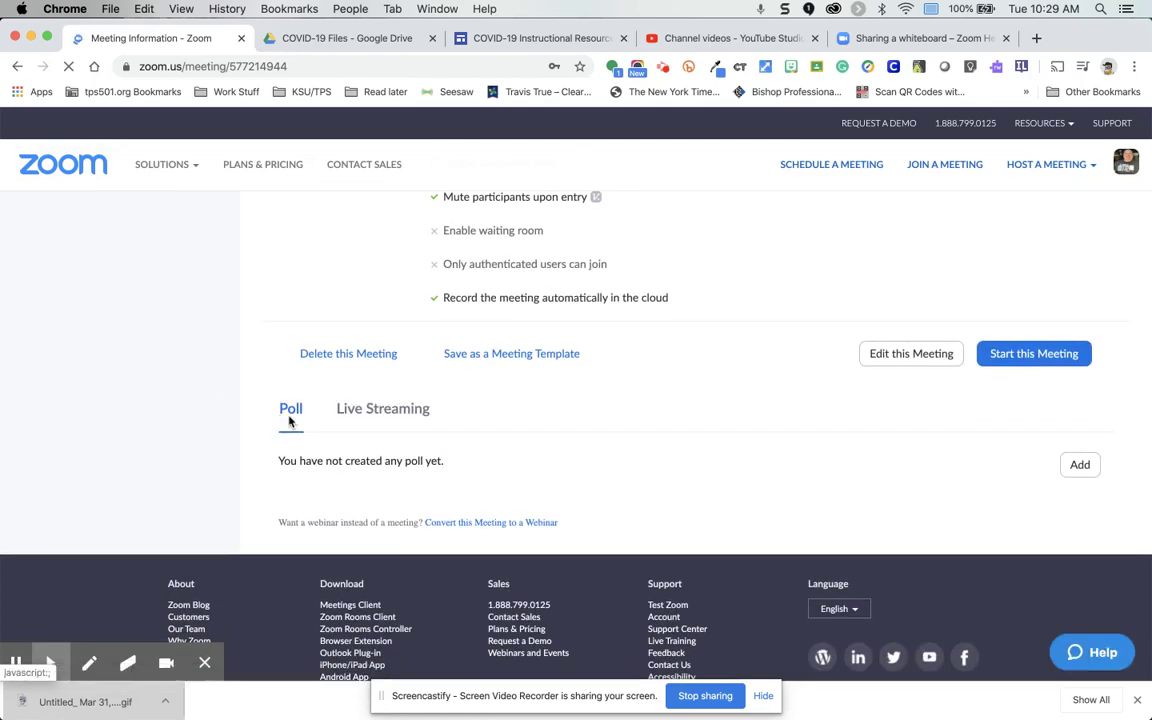
pyautogui.click(1079, 467)
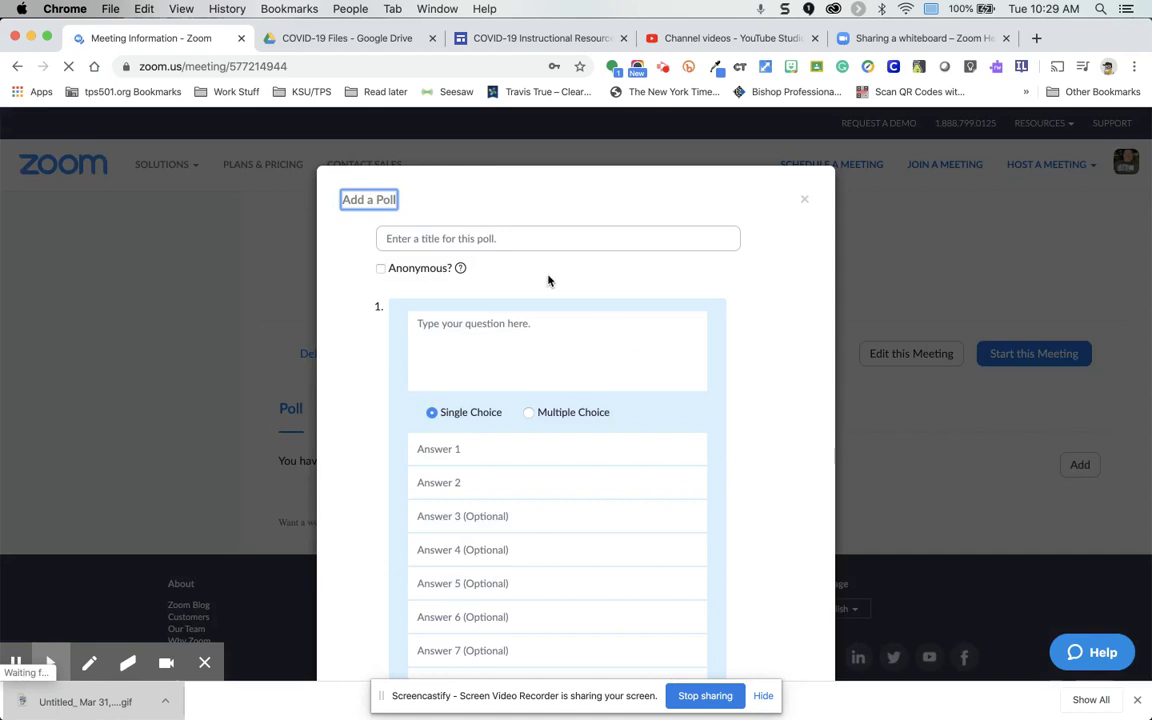
pyautogui.click(526, 241)
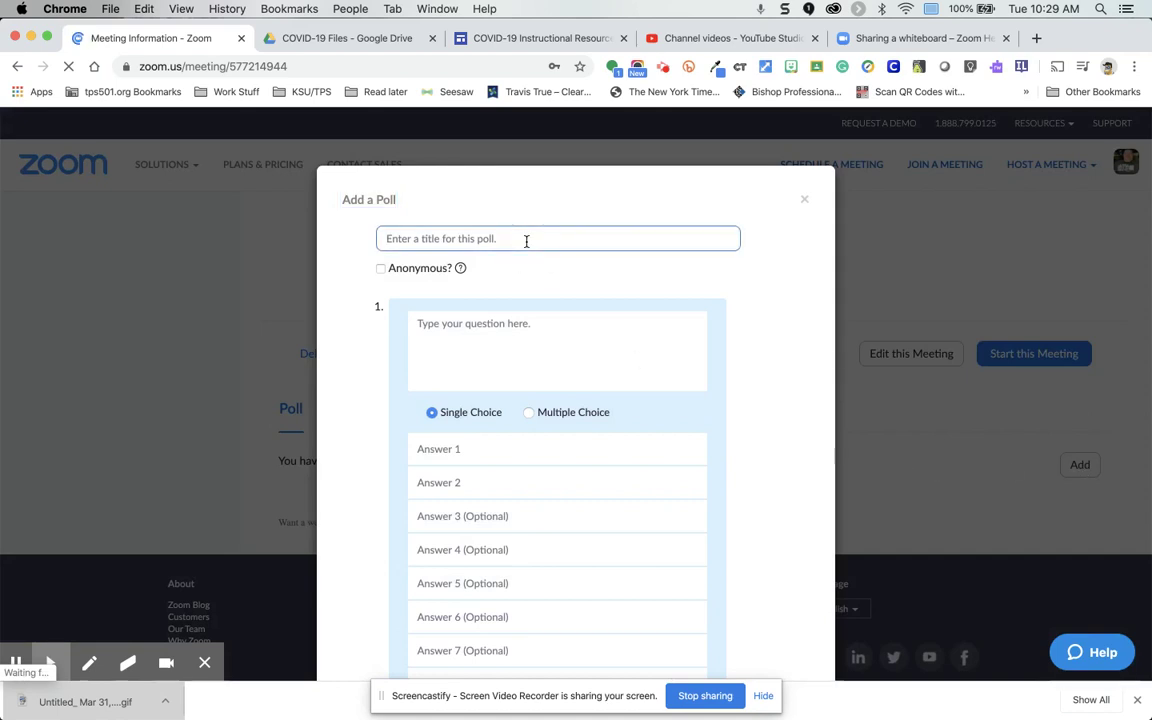
pyautogui.write('Demo poll')
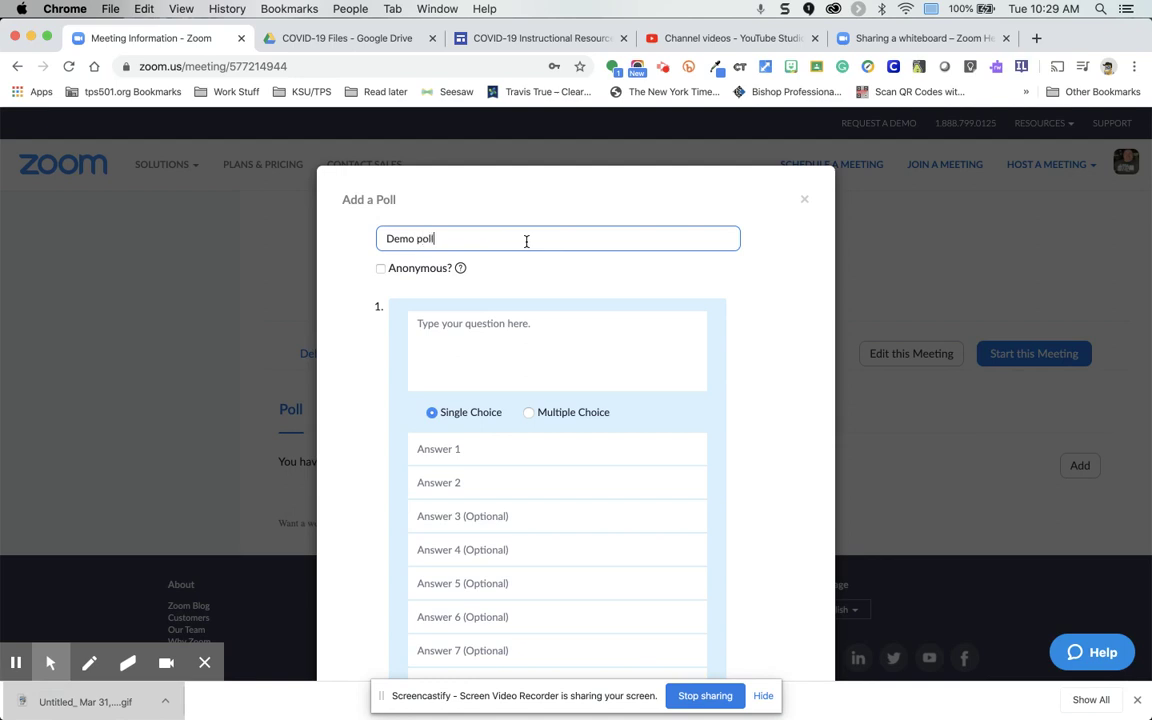
pyautogui.press('Tab')
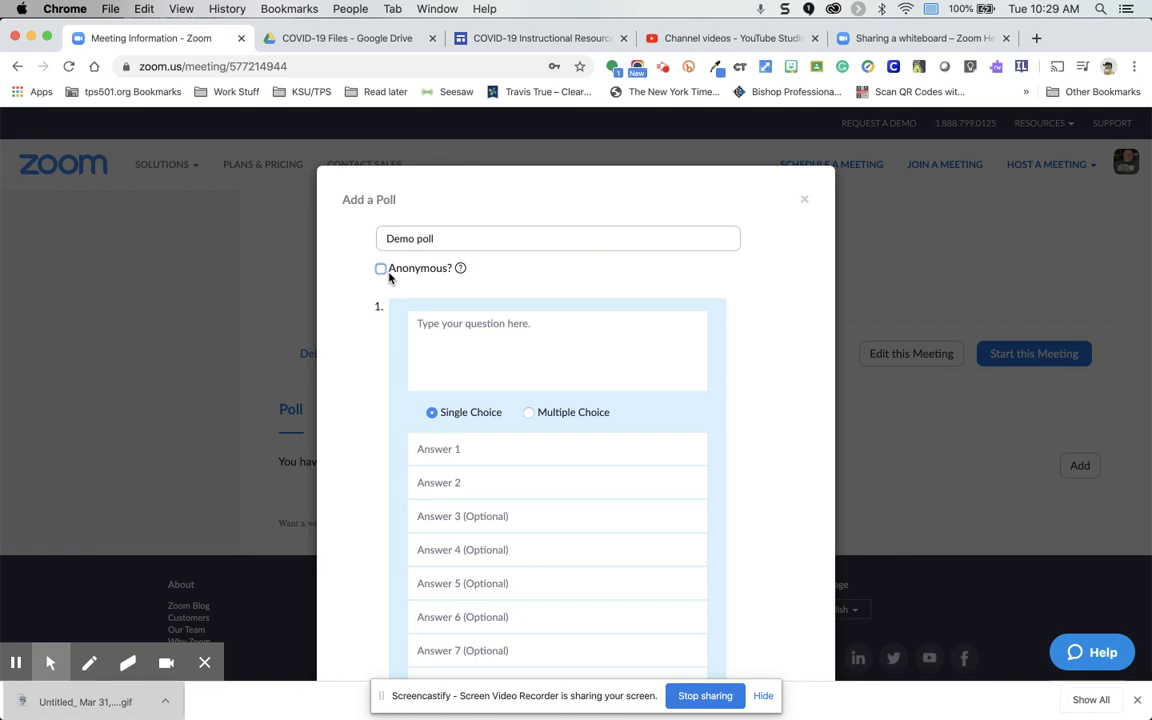
# - Enter the poll question "Do you like tacos?" with the answers "yes" and "no"
pyautogui.click(453, 334)
pyautogui.write('Do you like tacos')
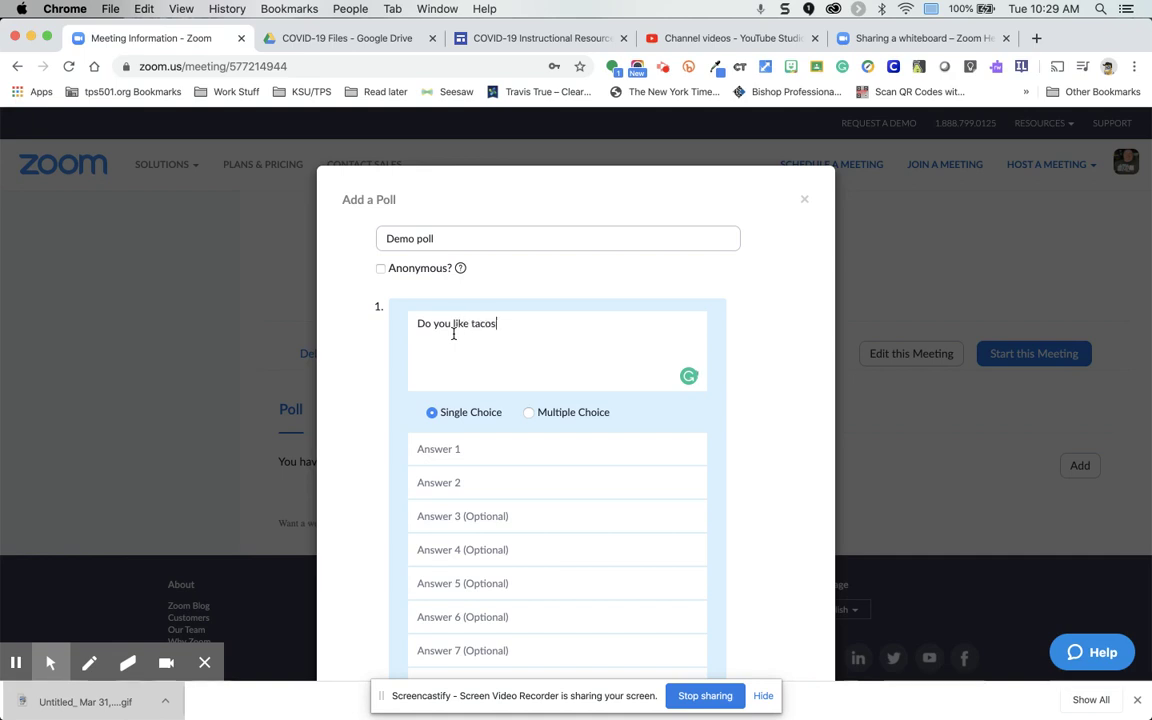
pyautogui.write('?')
pyautogui.click(467, 453)
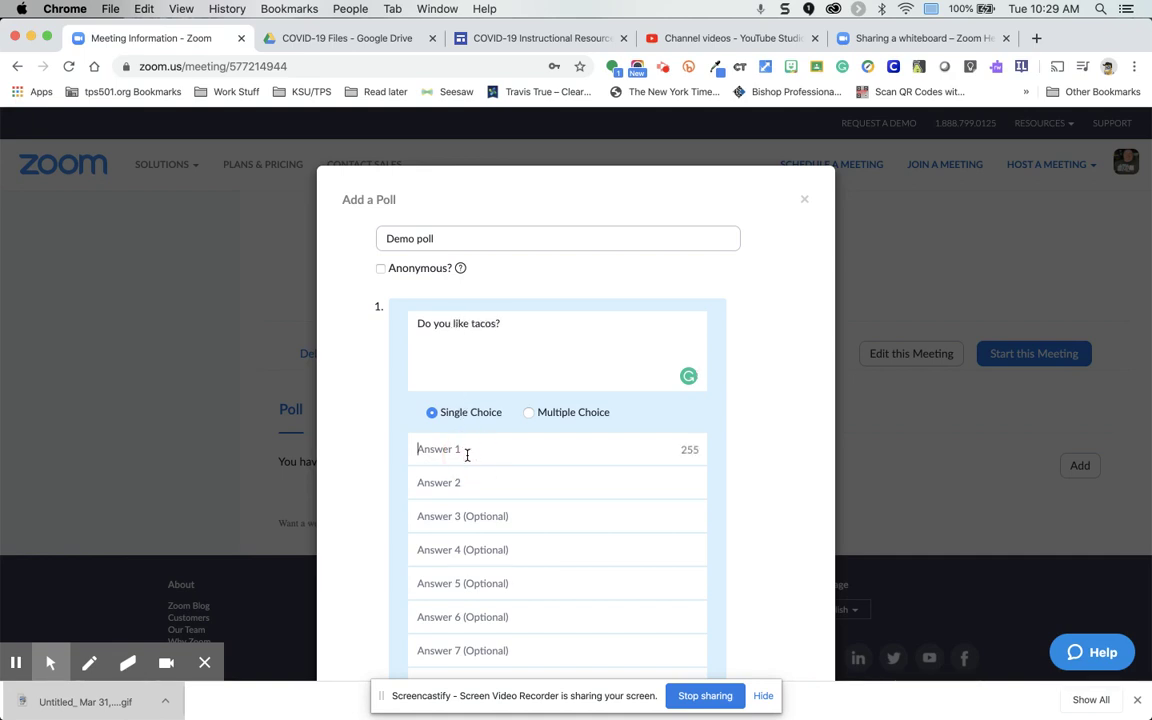
pyautogui.write('yes')
pyautogui.press('Tab')
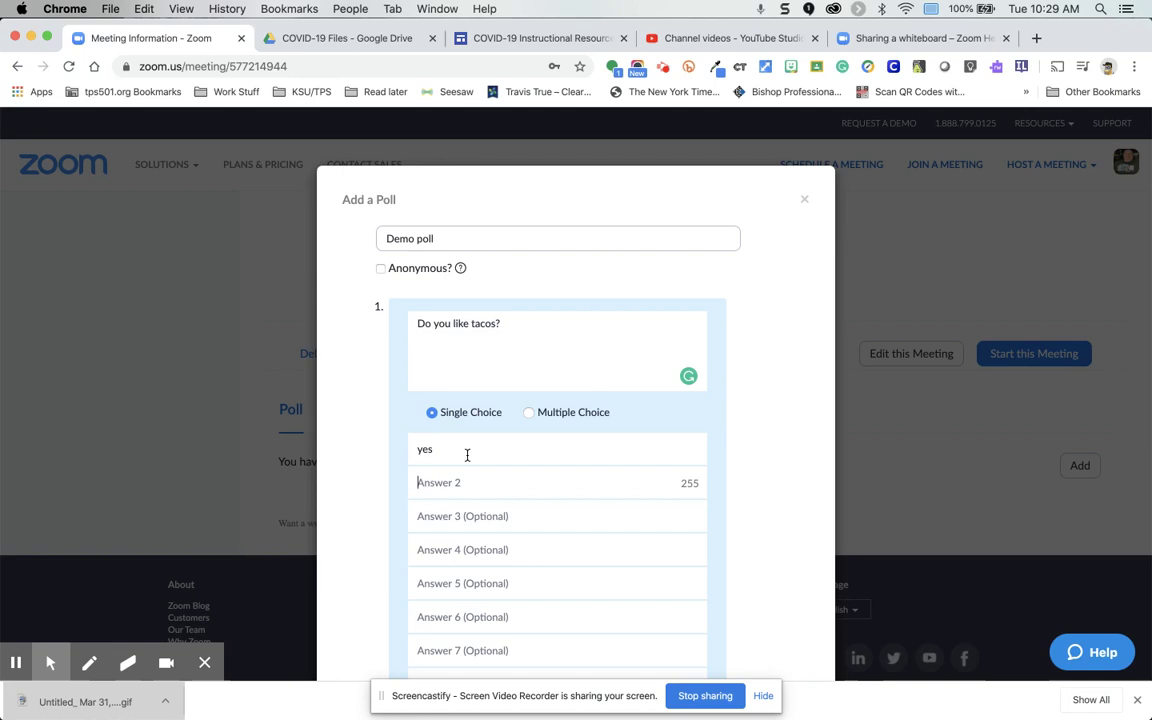
pyautogui.write('no')
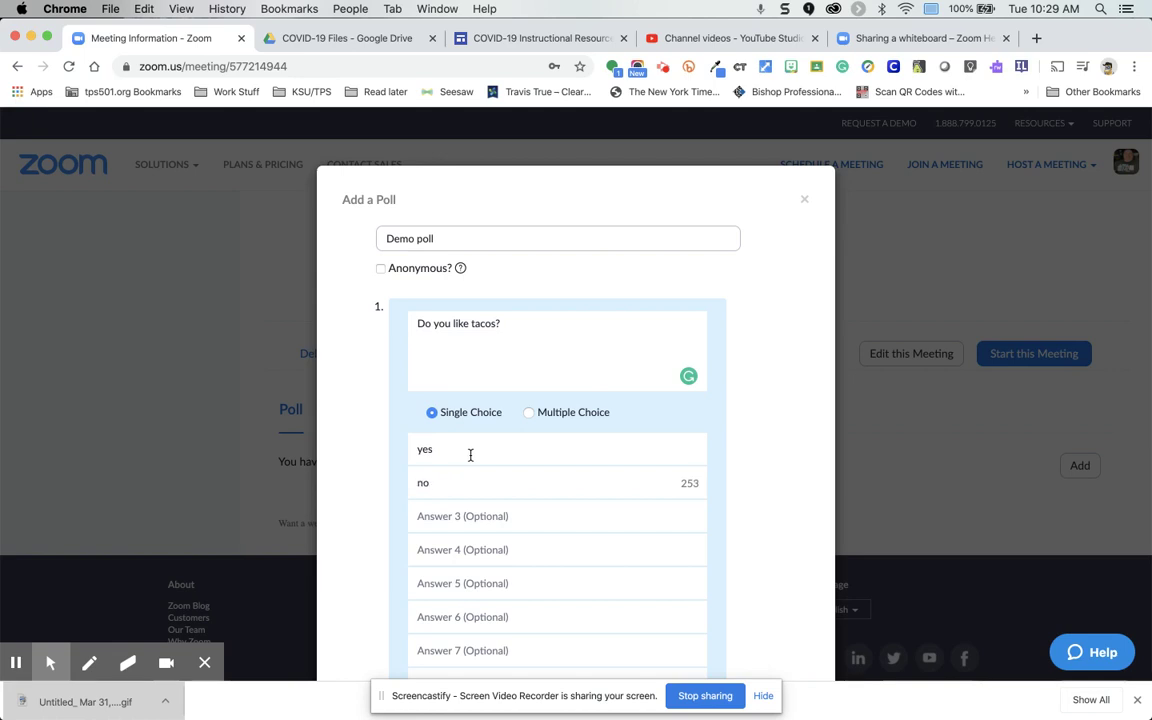
# - Set the tacos question to Multiple Choice and save the poll
pyautogui.click(530, 413)
pyautogui.click(480, 412)
pyautogui.click(556, 412)
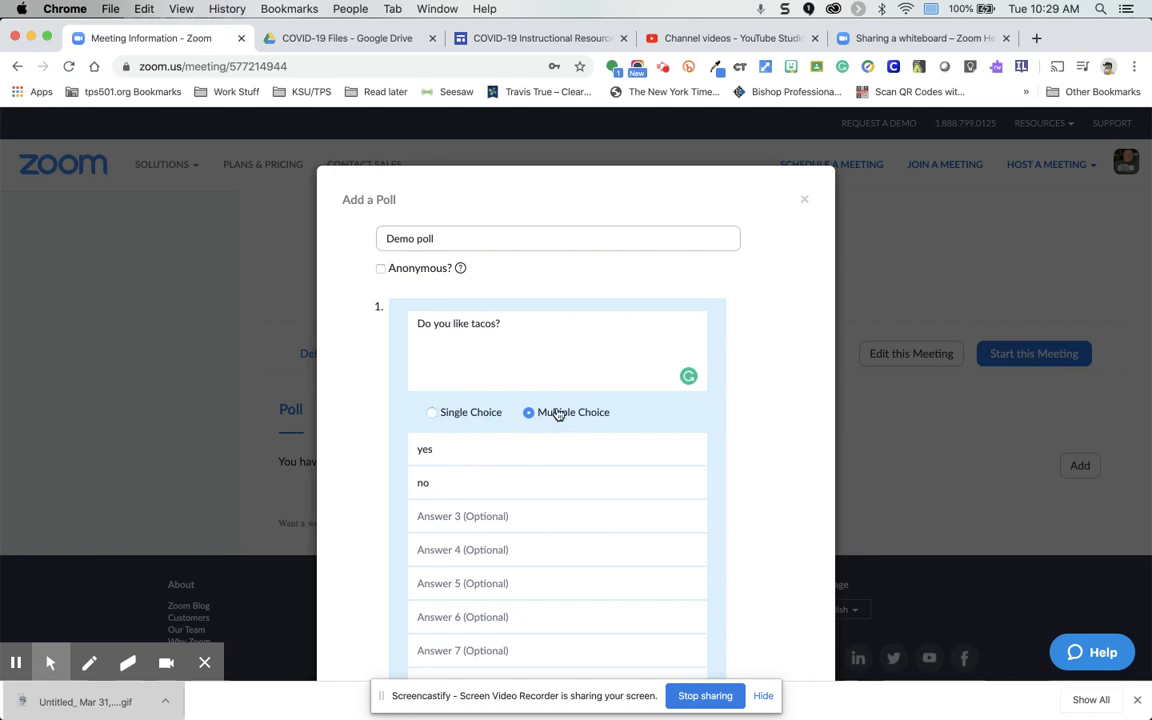
pyautogui.scroll(-3, 558, 414)
pyautogui.scroll(-5, 558, 414)
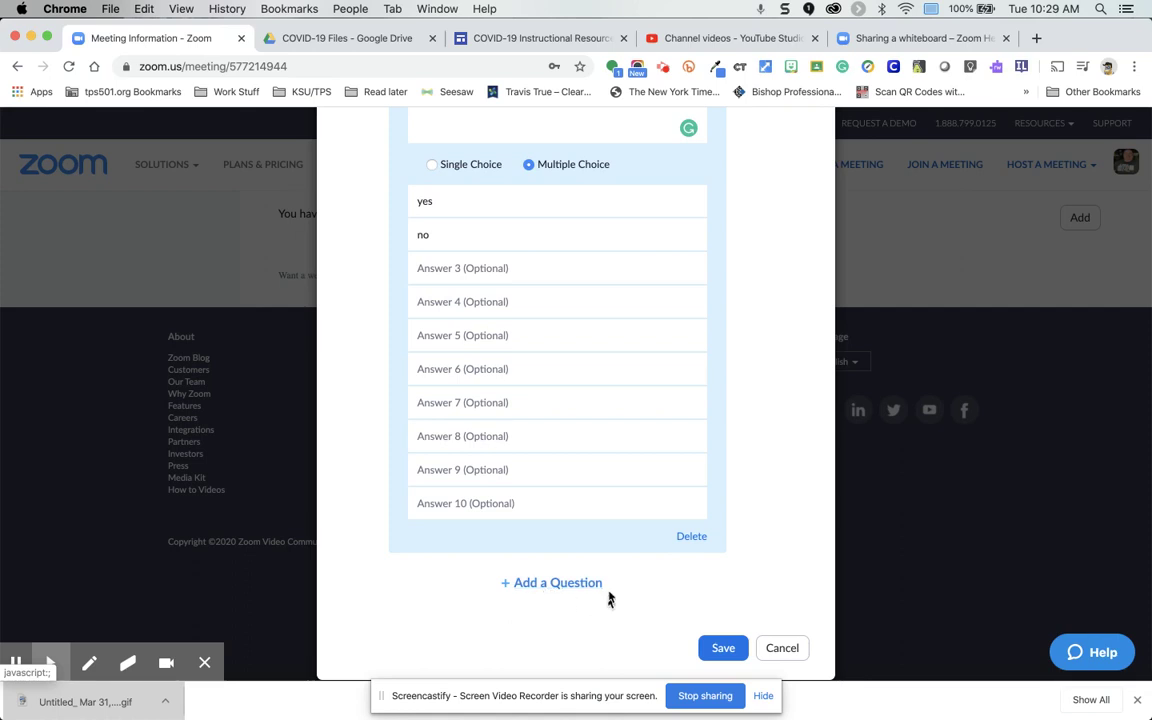
pyautogui.scroll(3, 576, 357)
pyautogui.scroll(-1, 708, 573)
pyautogui.scroll(-1, 708, 573)
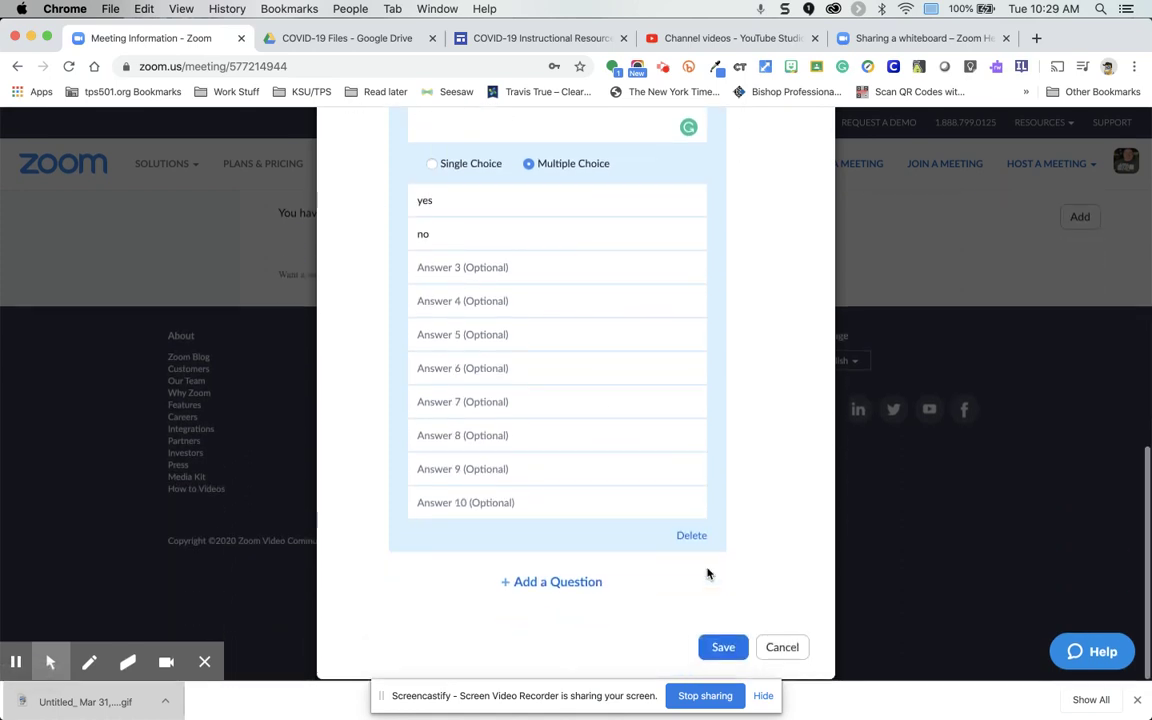
pyautogui.click(723, 648)
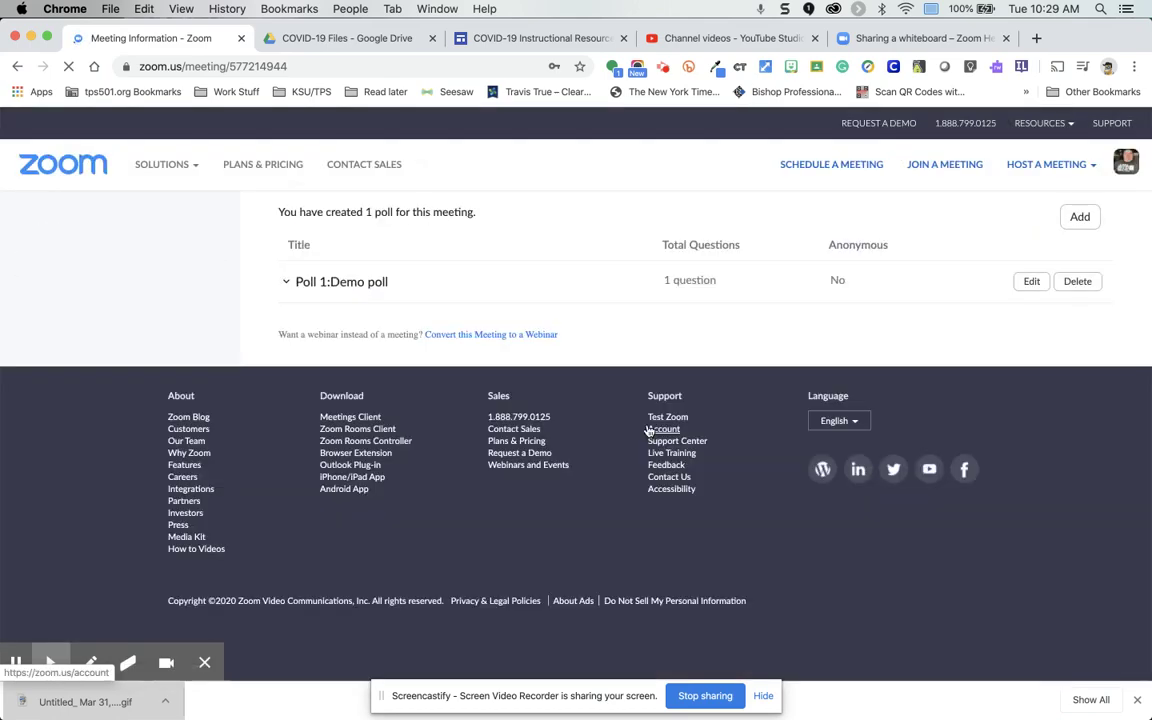
# - Locate the Polling option in the account's meeting settings by searching the page for "poll"
pyautogui.scroll(6, 515, 320)
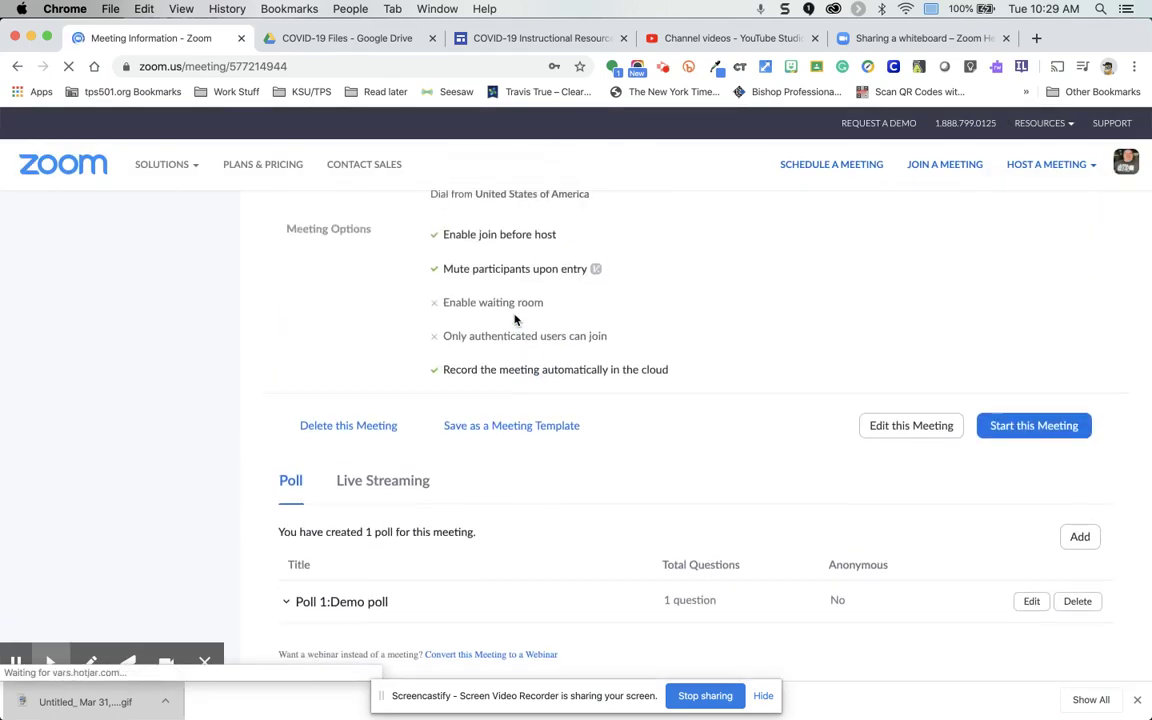
pyautogui.scroll(3, 470, 340)
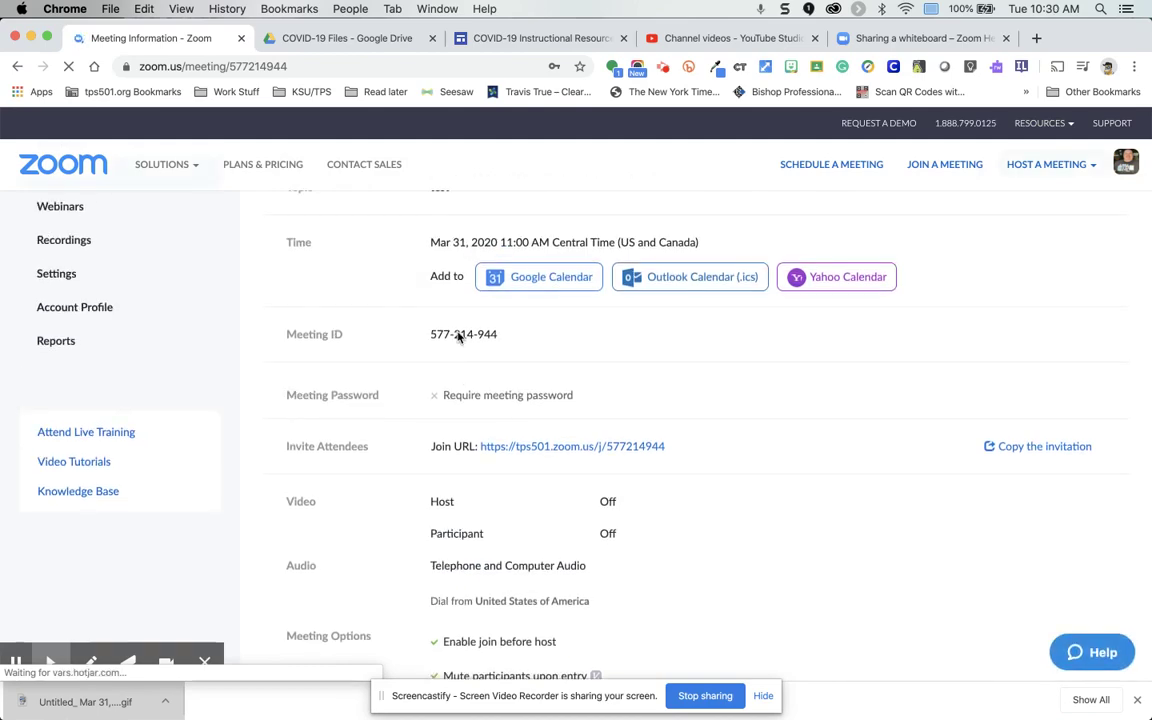
pyautogui.scroll(-8, 456, 363)
pyautogui.scroll(-1, 454, 362)
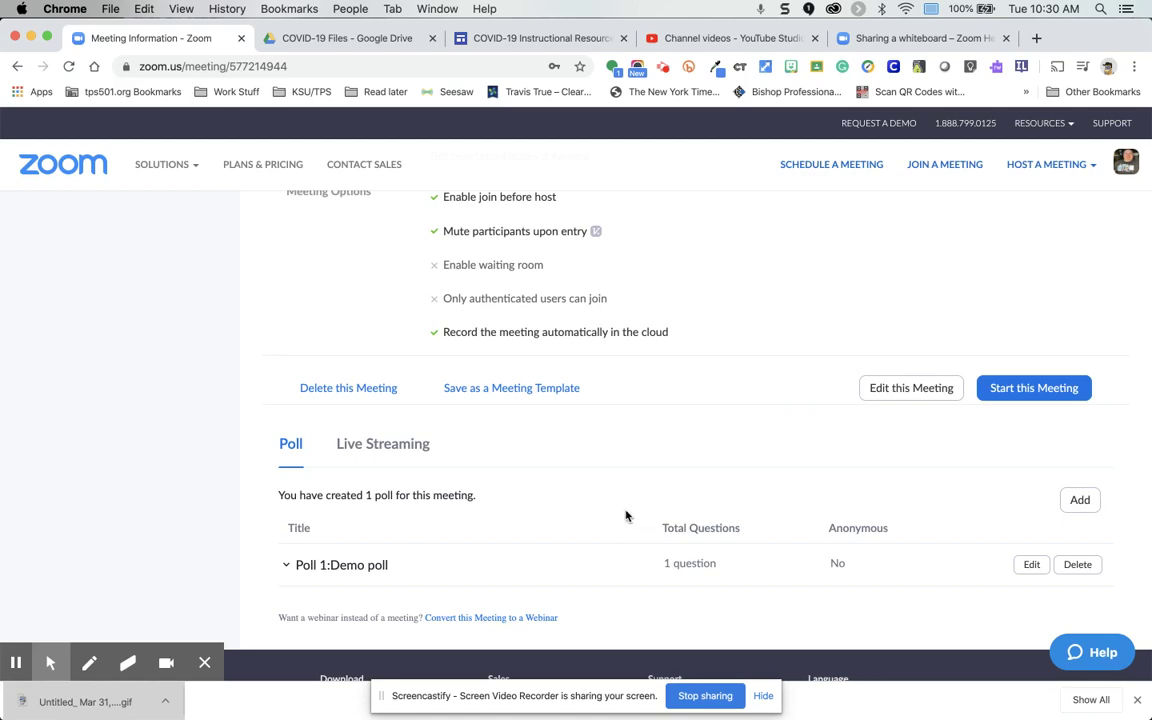
pyautogui.scroll(10, 626, 516)
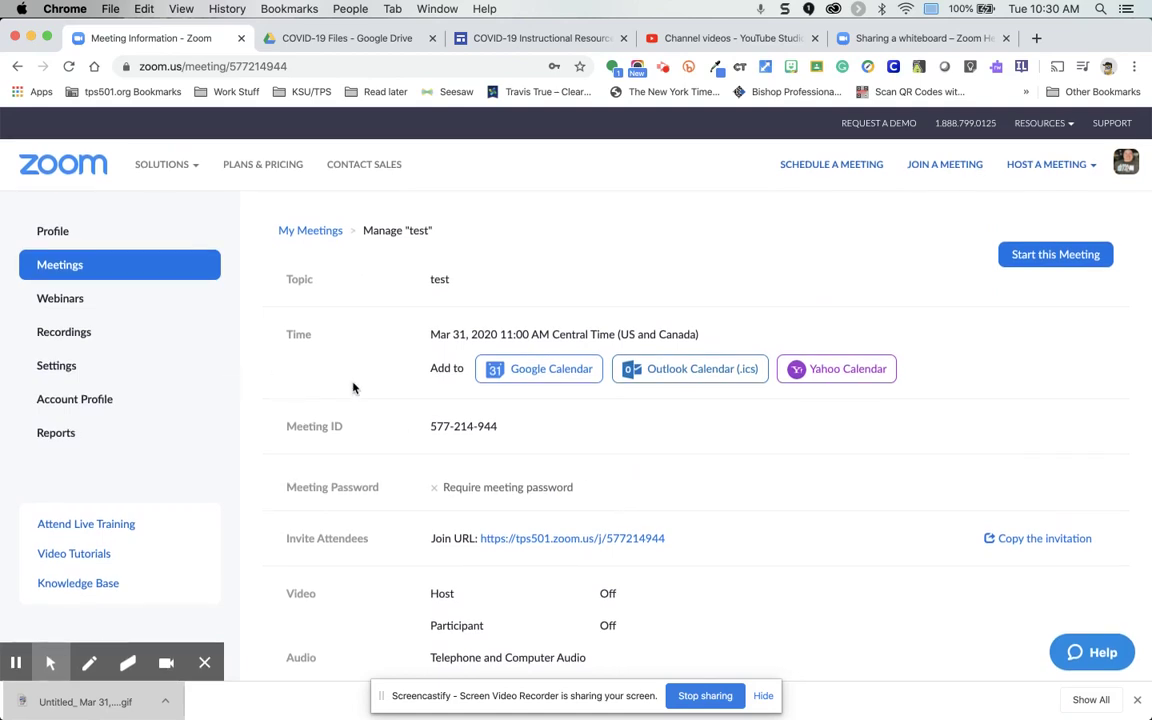
pyautogui.click(45, 366)
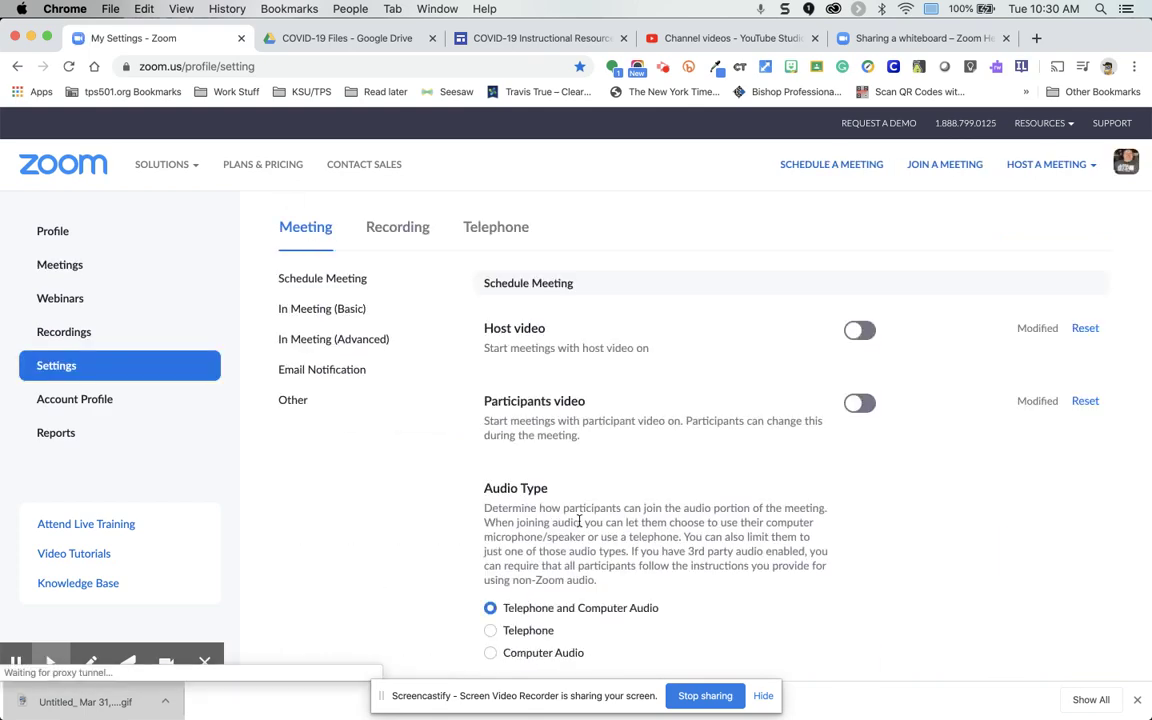
pyautogui.scroll(-4, 579, 527)
pyautogui.scroll(-18, 579, 527)
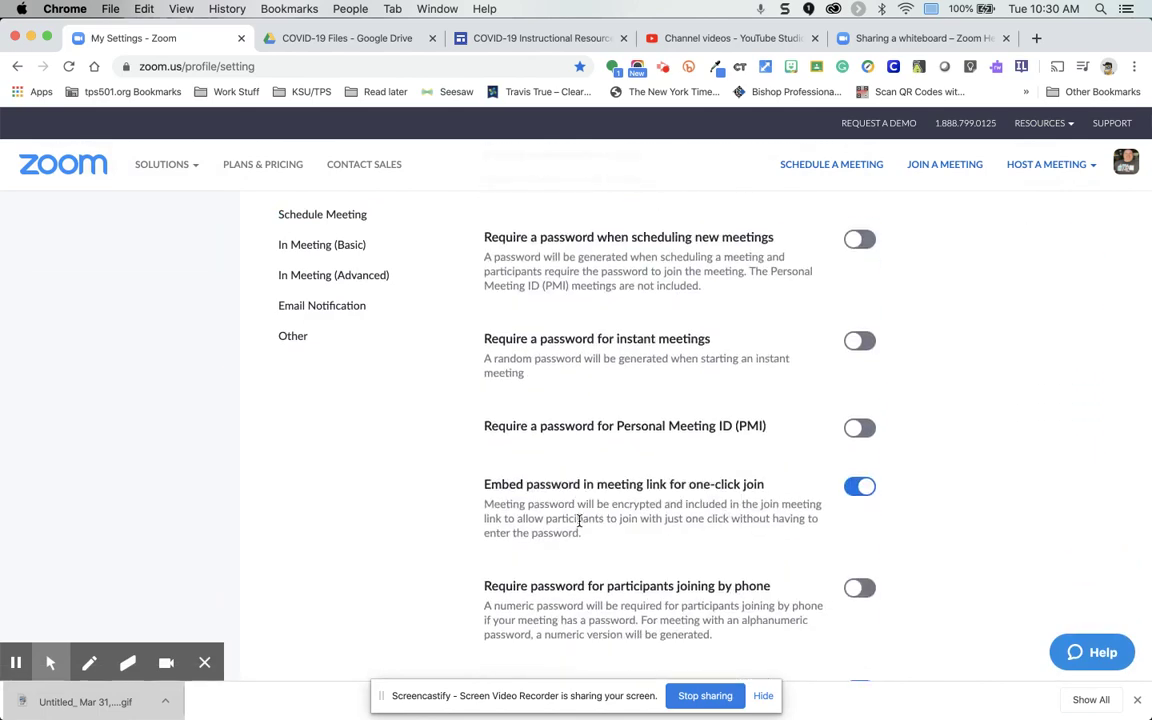
pyautogui.scroll(-7, 579, 527)
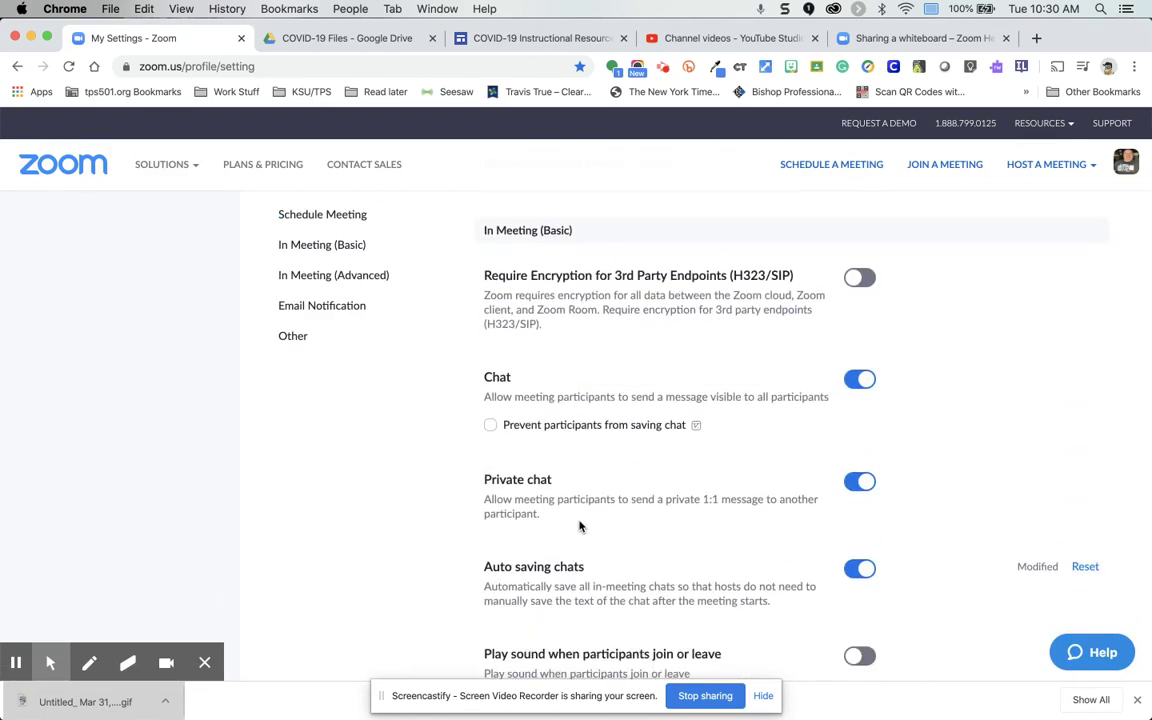
pyautogui.press('cmd+f')
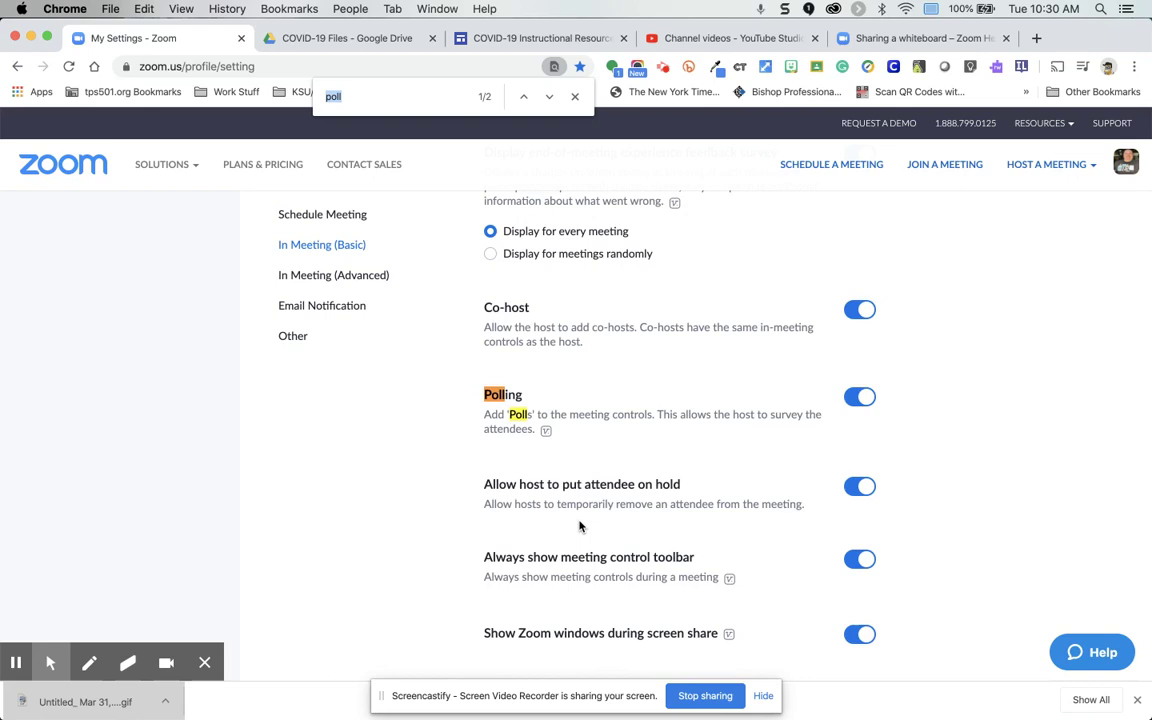
pyautogui.write('poll')
# - Return to the list of upcoming meetings and start the "test" meeting
pyautogui.scroll(15, 696, 448)
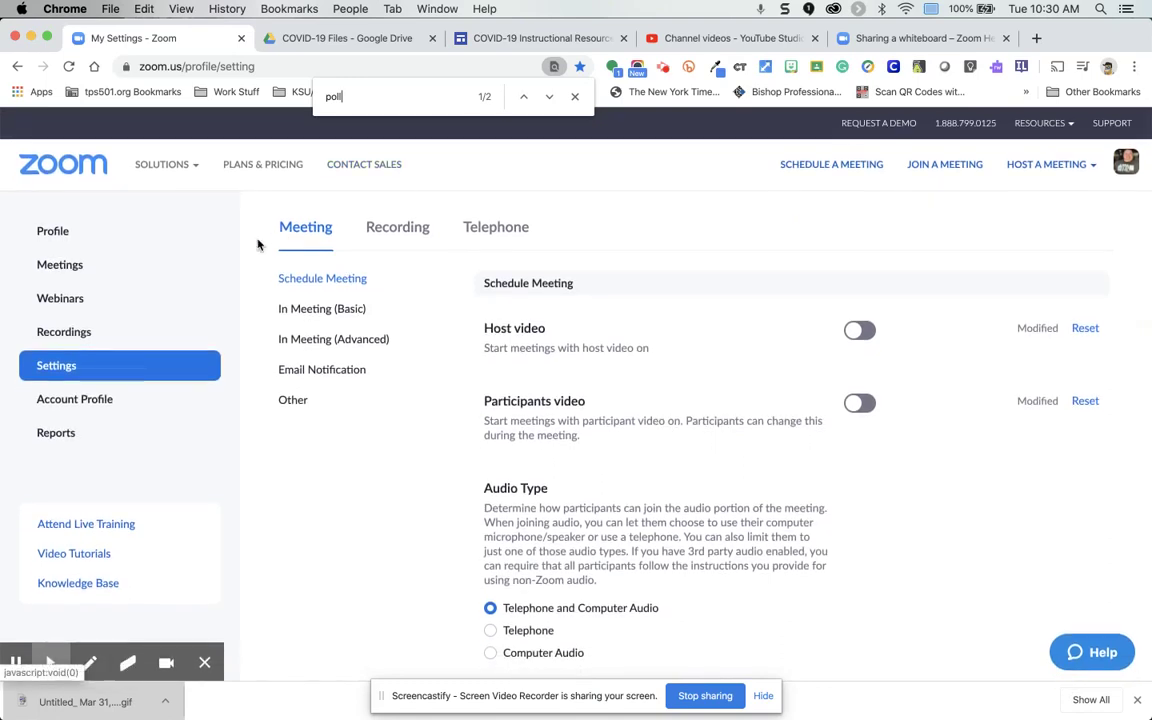
pyautogui.click(55, 263)
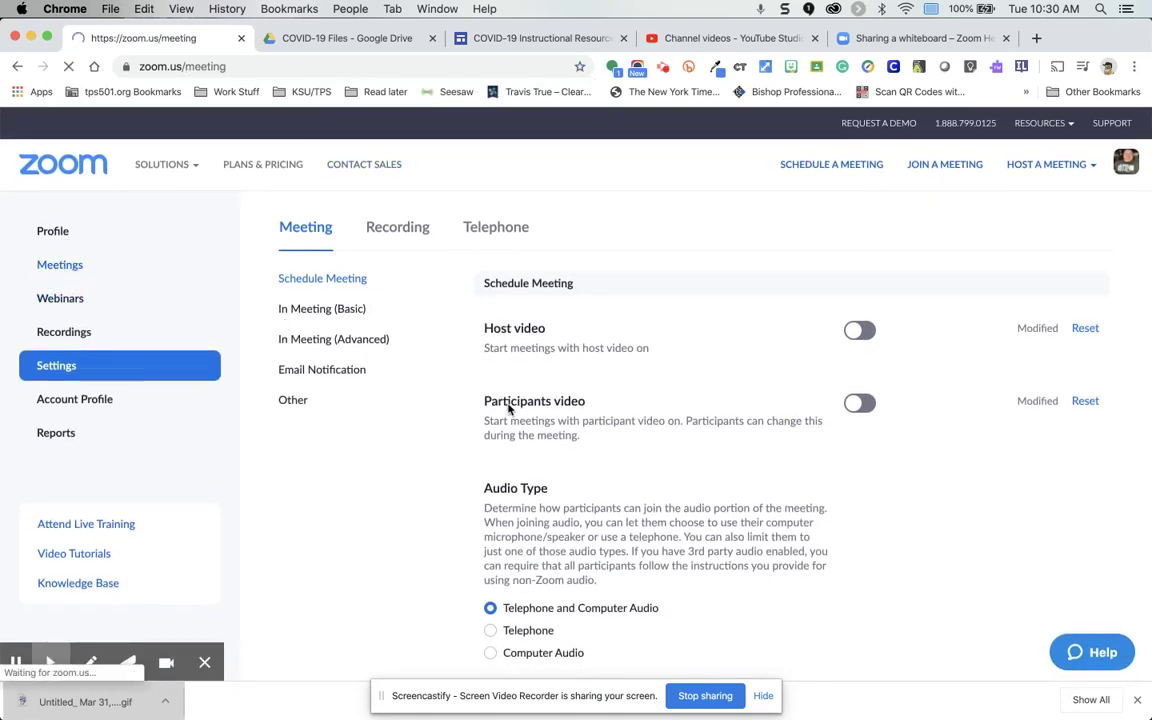
pyautogui.click(1014, 379)
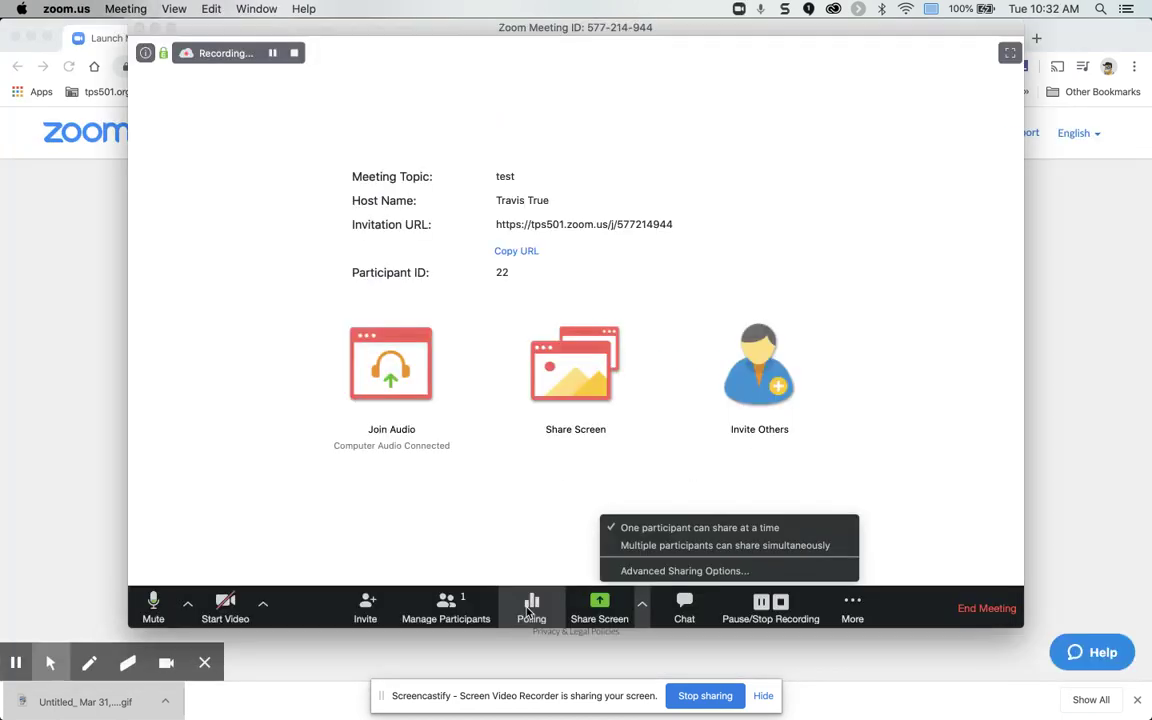
# - Launch the Demo poll in the running meeting and move its window aside
pyautogui.click(533, 606)
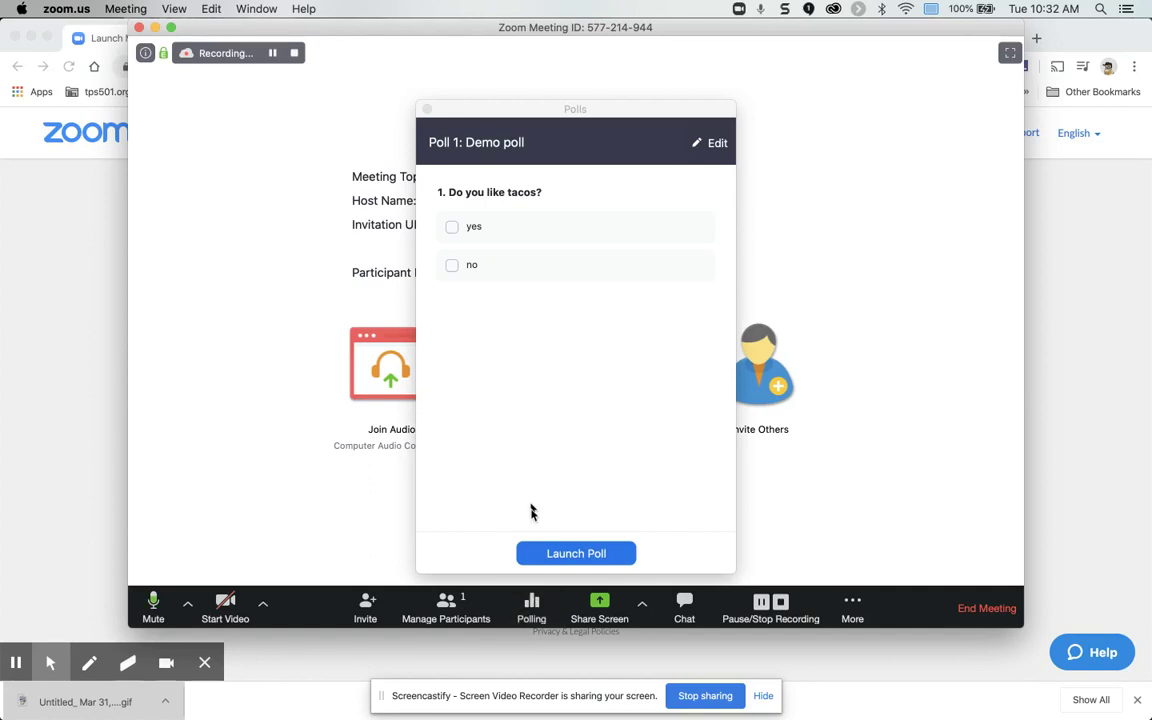
pyautogui.moveTo(607, 110); pyautogui.dragTo(241, 121)
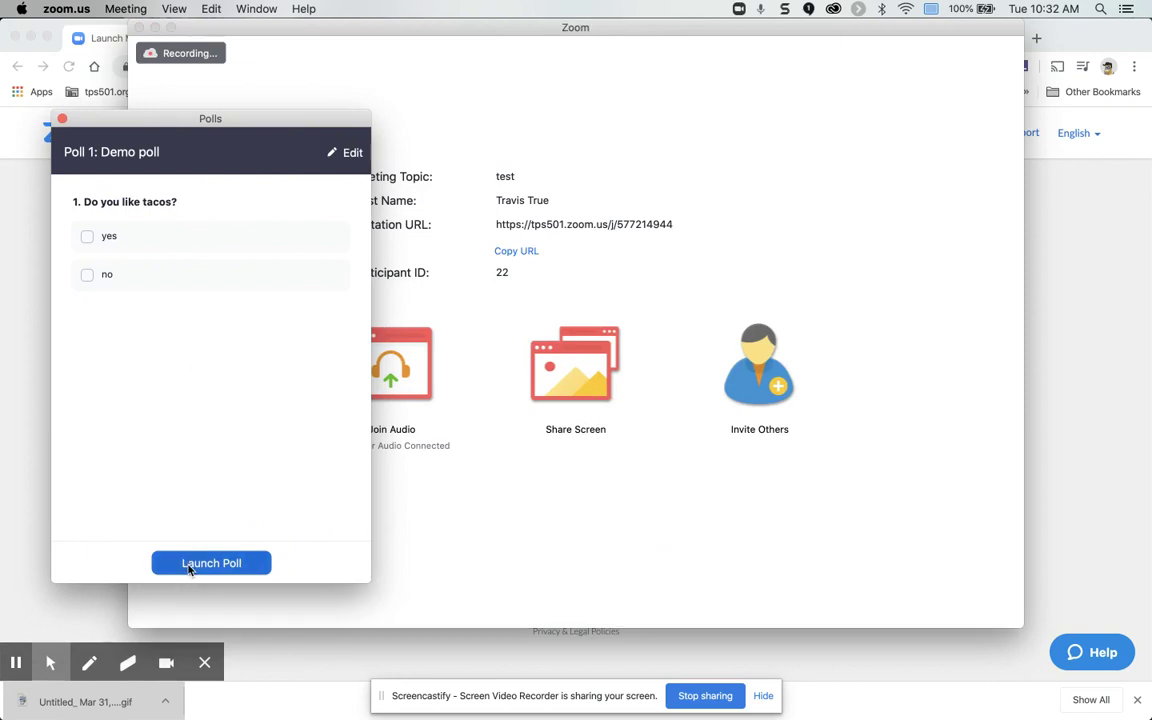
pyautogui.click(188, 568)
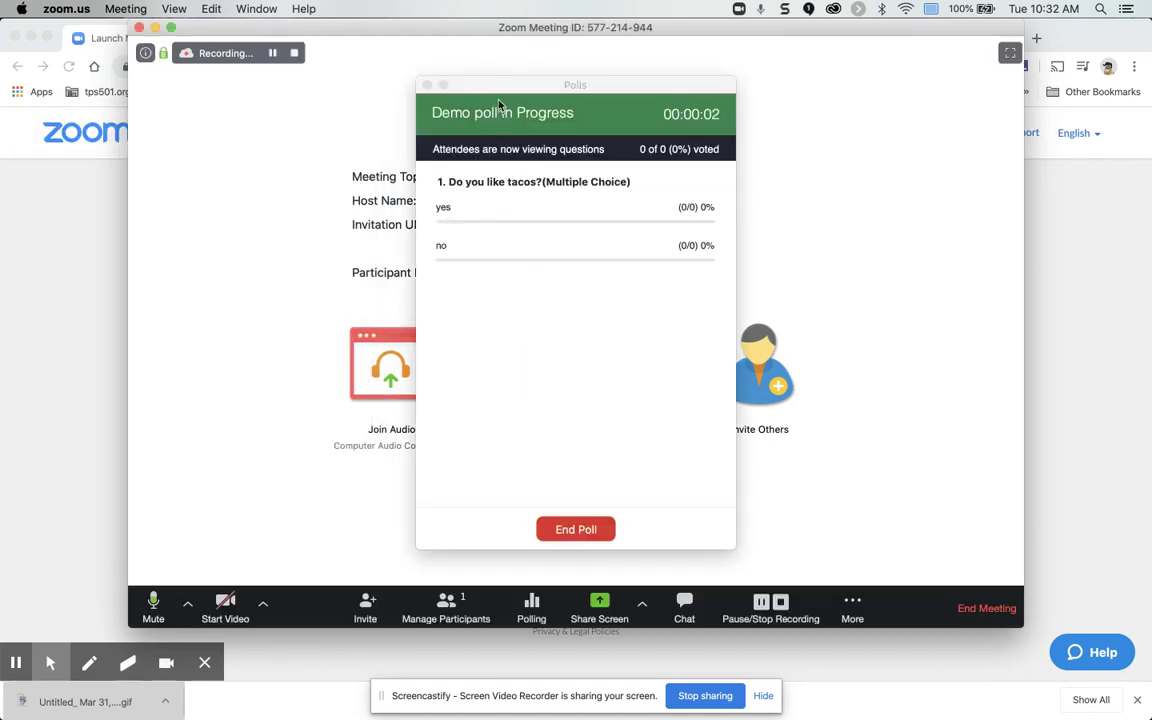
pyautogui.moveTo(498, 91); pyautogui.dragTo(205, 124)
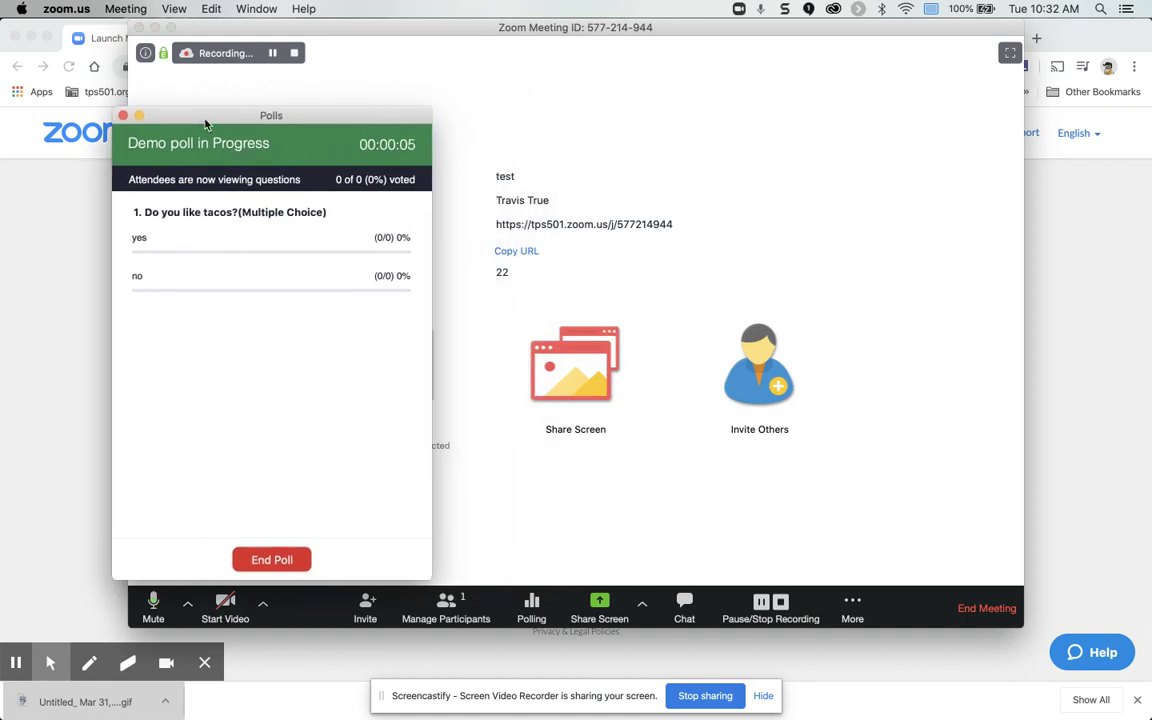
# - End the running Demo poll and close the polls window
pyautogui.click(258, 563)
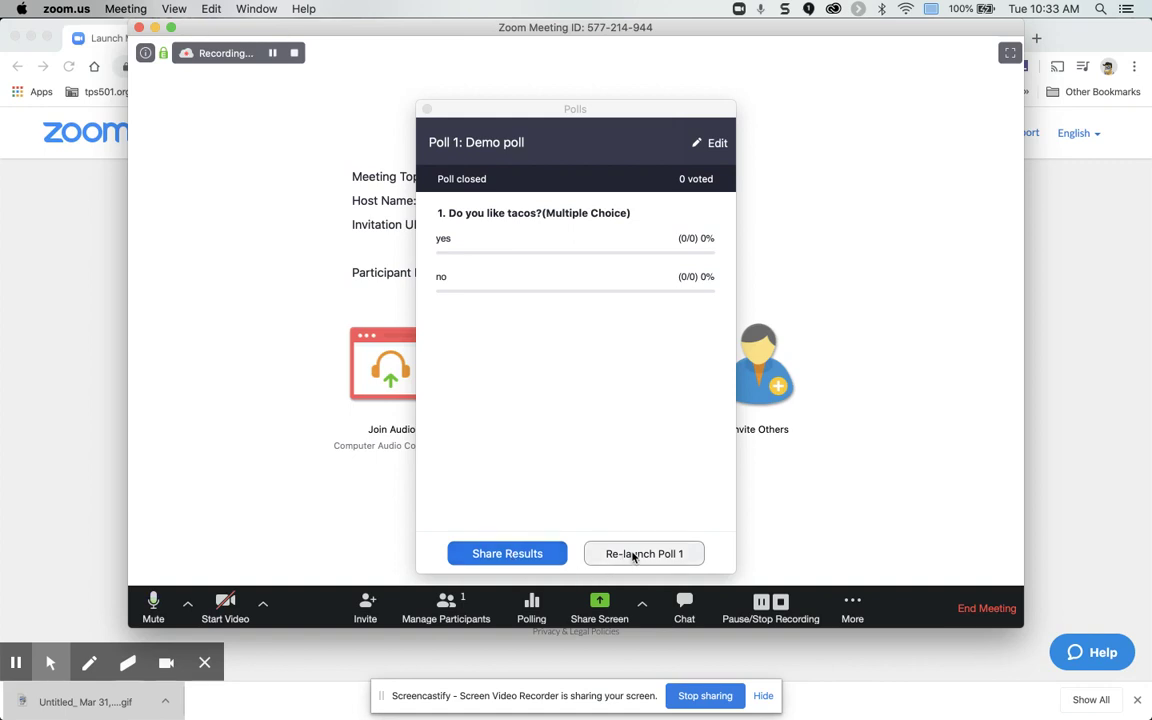
pyautogui.click(427, 110)
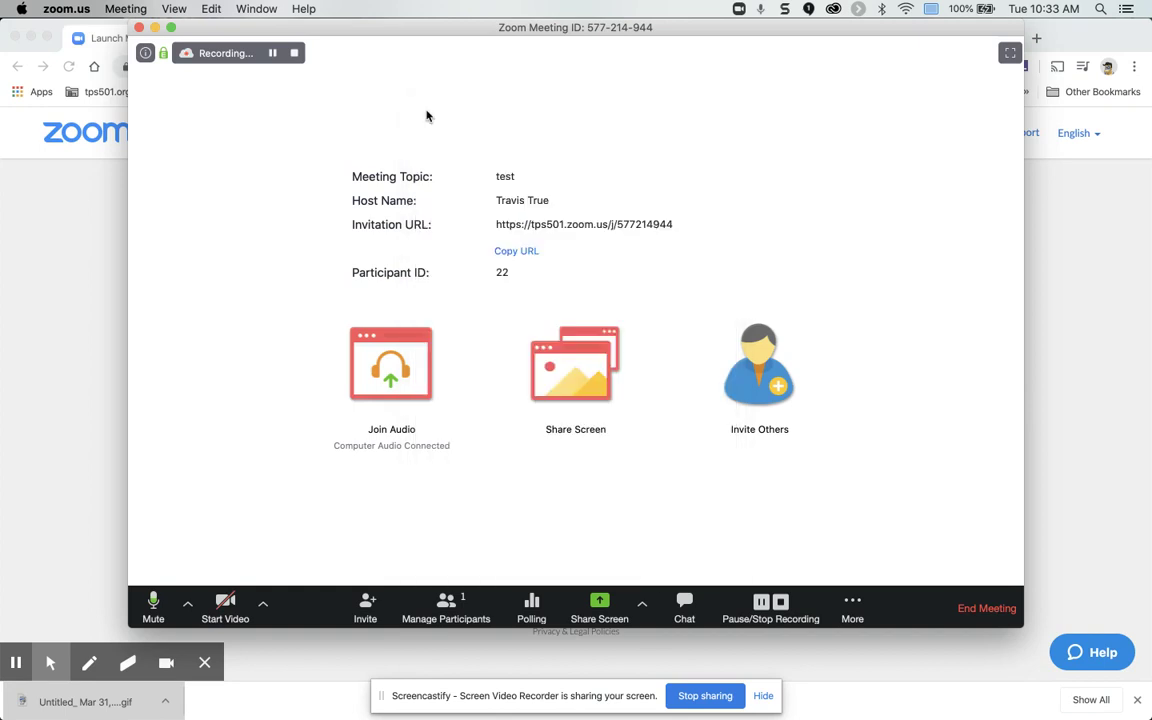